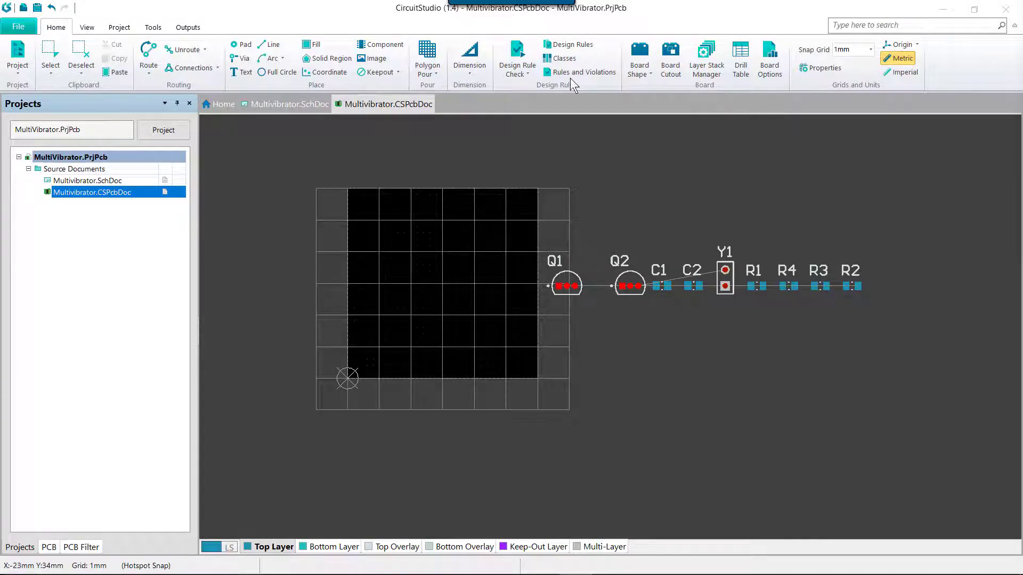
Step: Open the PCB Rules and Constraints Editor and select the Routing Width rule
left_click(572, 45)
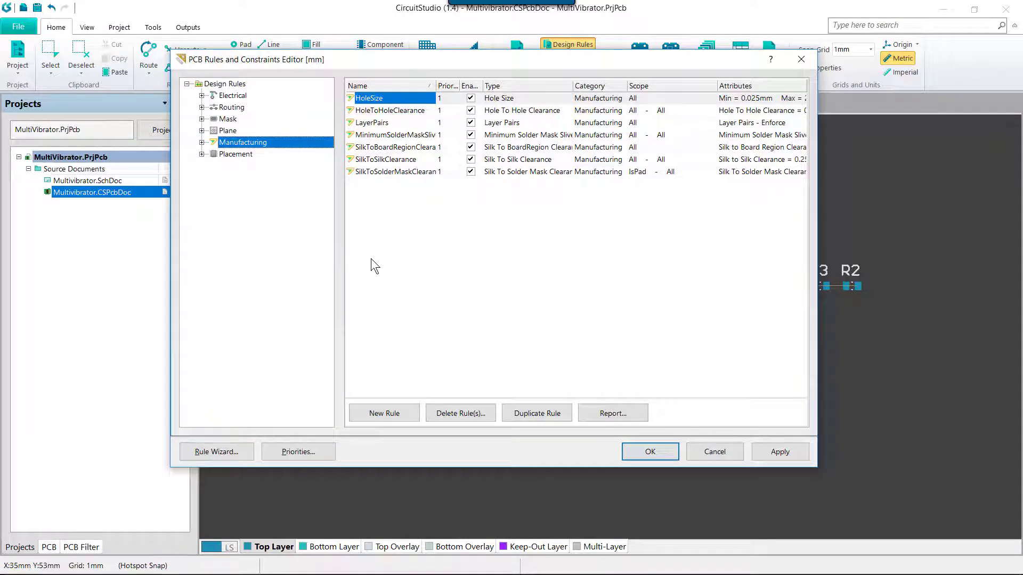
left_click(728, 451)
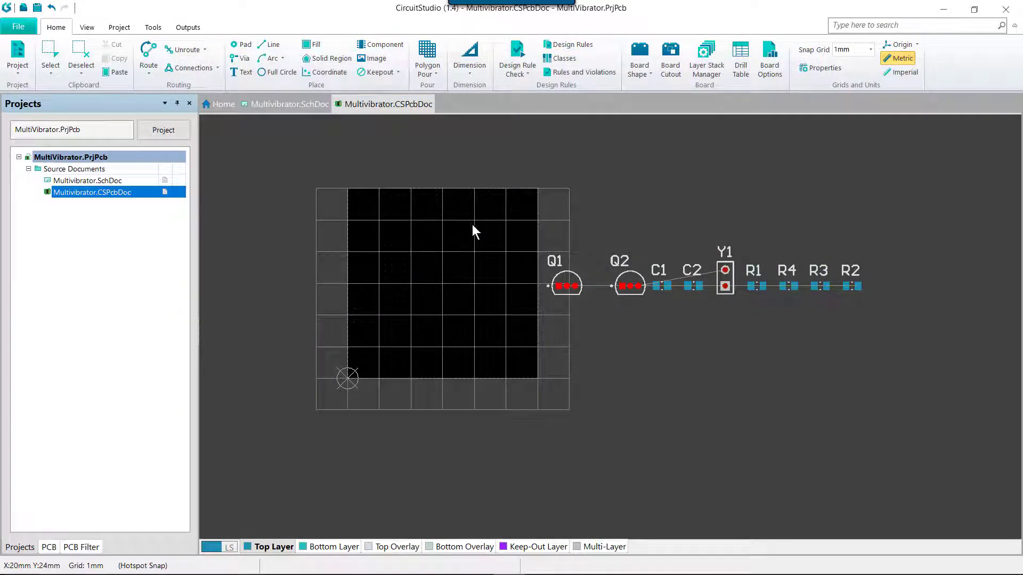
left_click(574, 47)
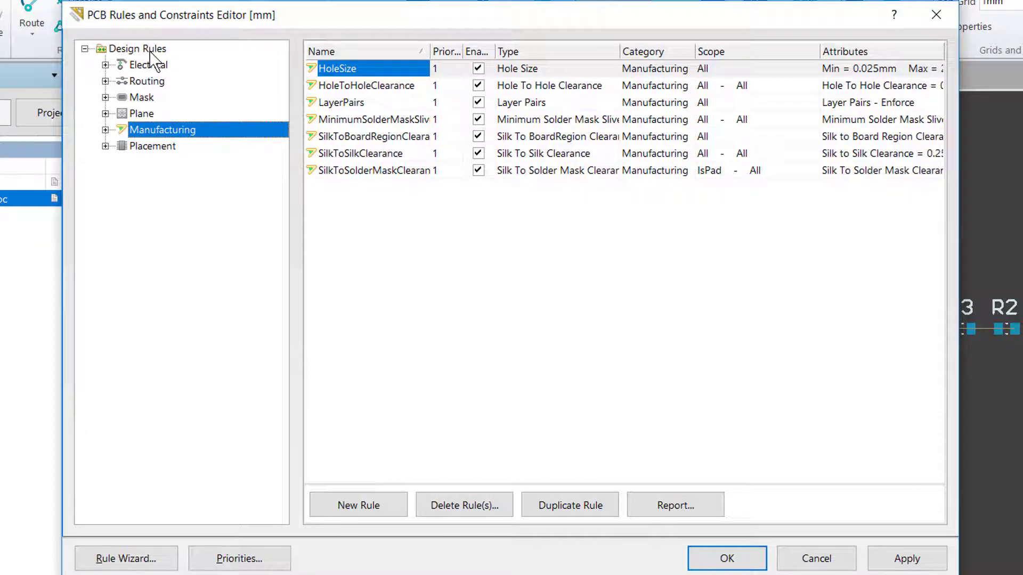
left_click(147, 82)
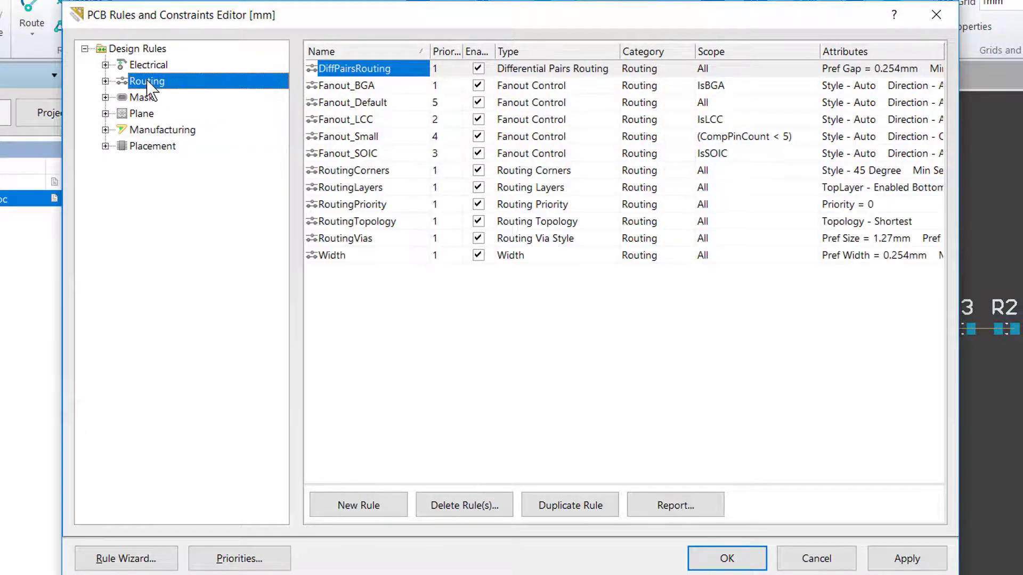
double_click(147, 83)
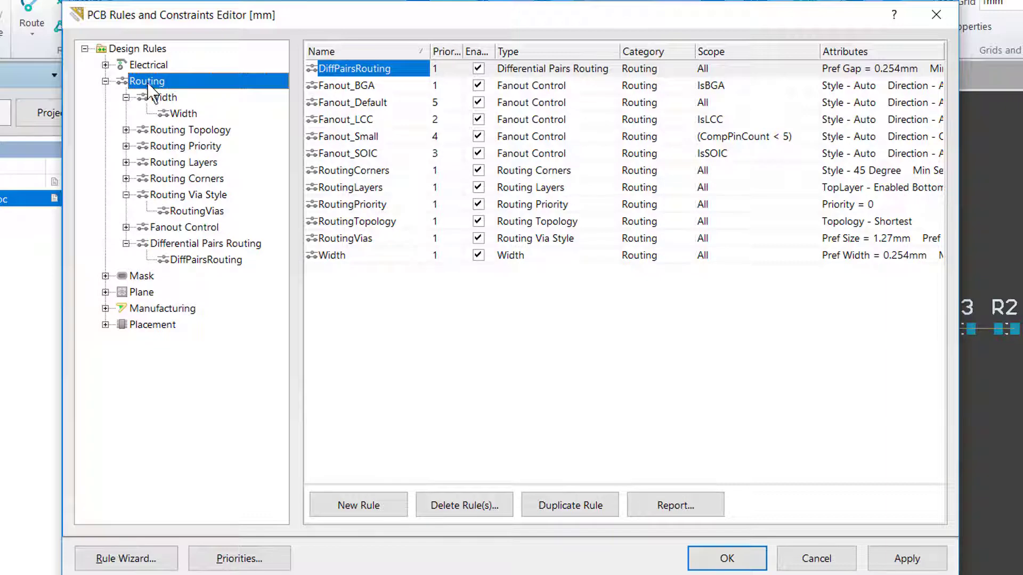
left_click(181, 115)
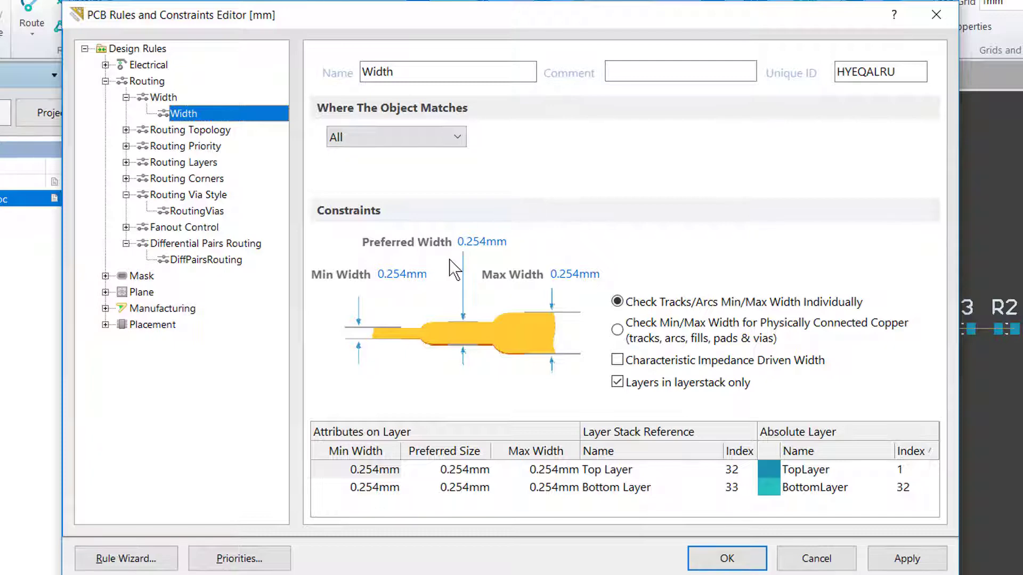
Step: Enter 0.25mm for the Width rule's minimum, preferred and maximum widths
left_click(418, 274)
type(".25")
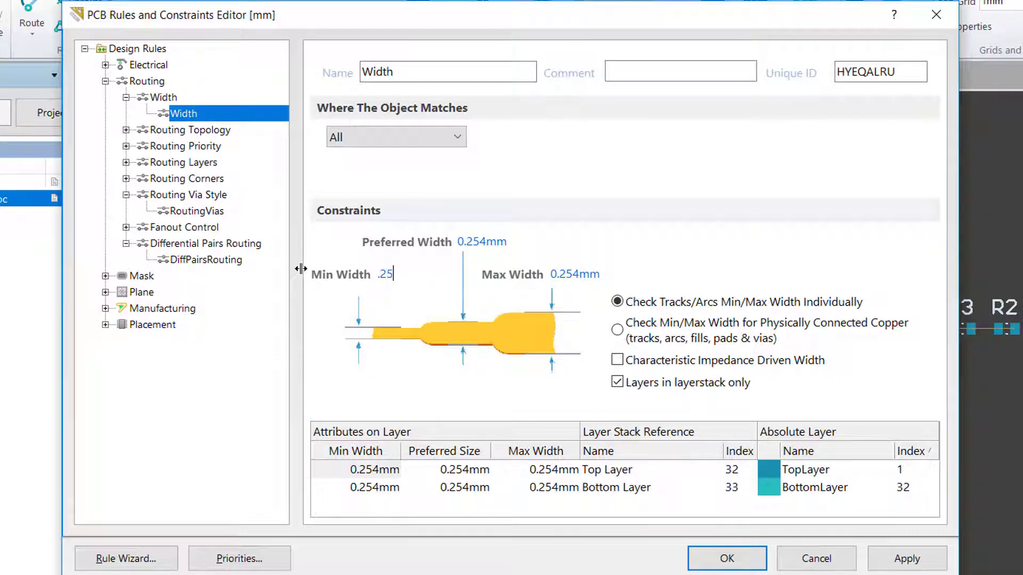
left_click(504, 242)
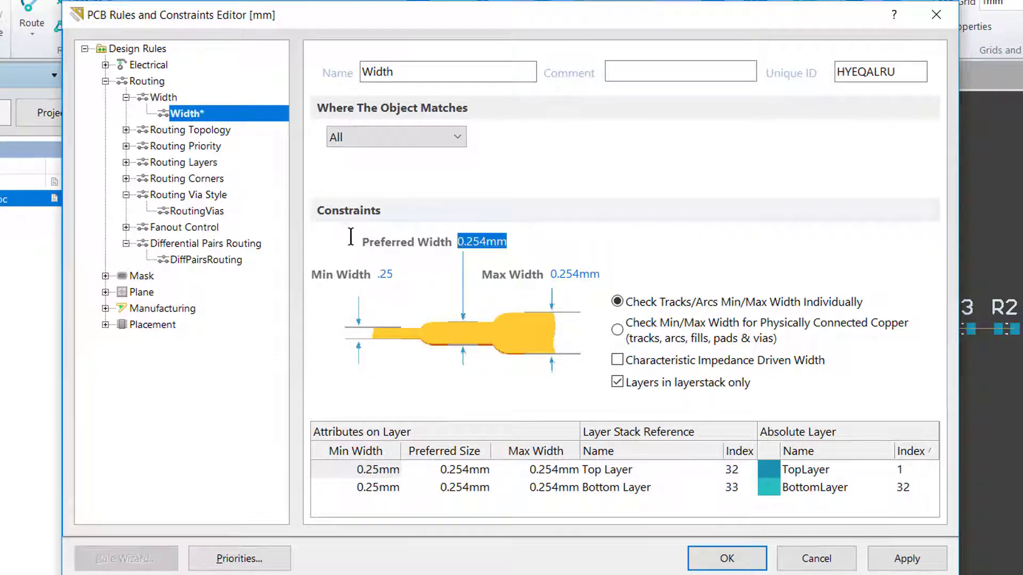
type(".25")
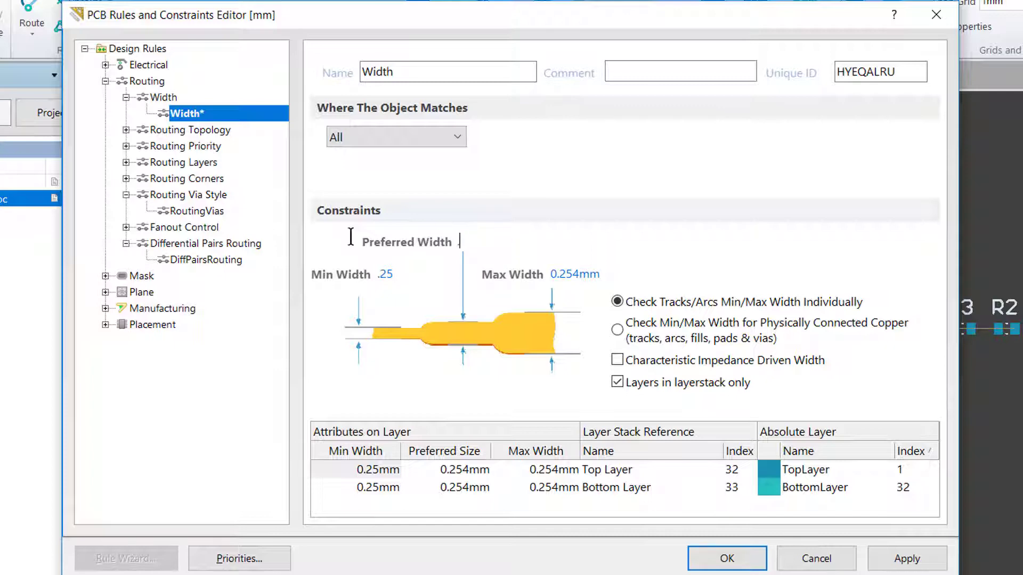
left_click(575, 274)
type(".25")
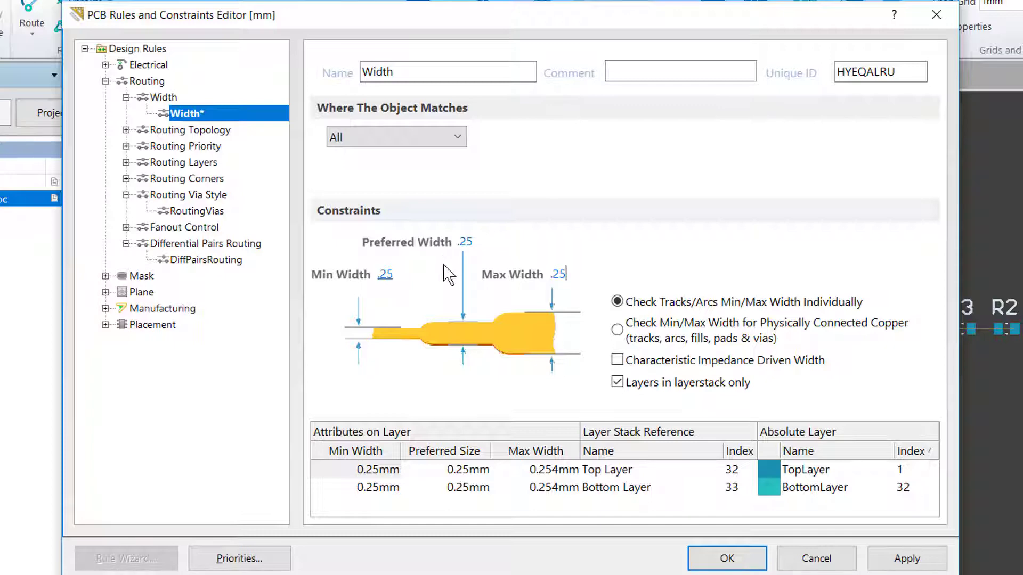
left_click(426, 271)
key("ctrl+a")
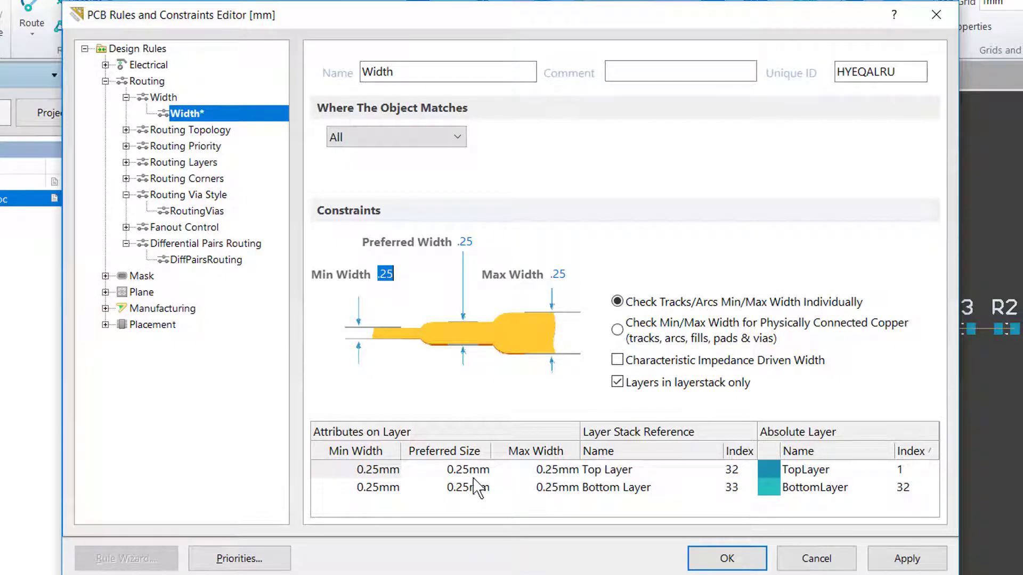
Step: Confirm the 0.25mm widths for the Top and Bottom layers and apply the rule
left_click(458, 469)
left_click(523, 471)
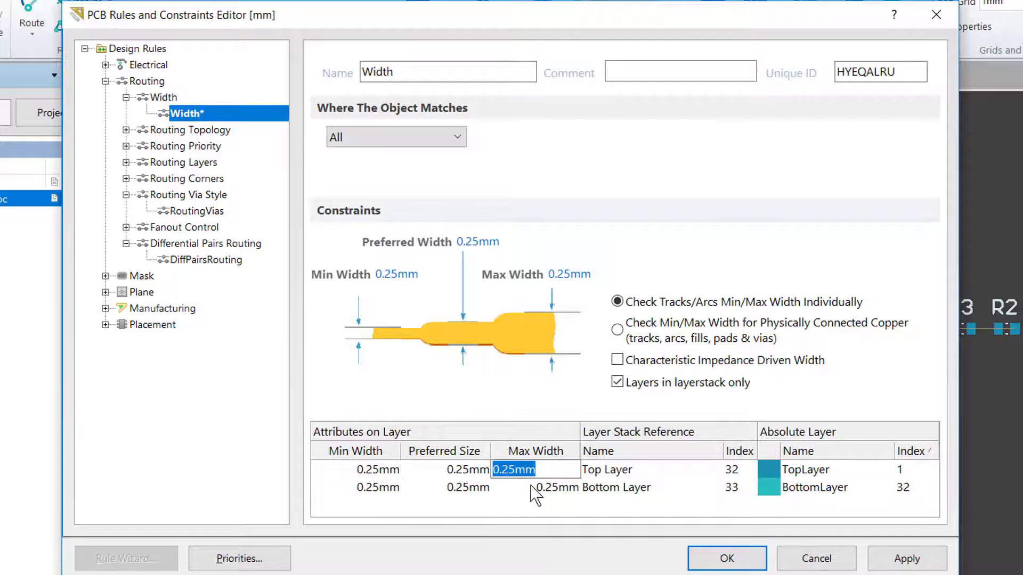
left_click(525, 486)
left_click(462, 487)
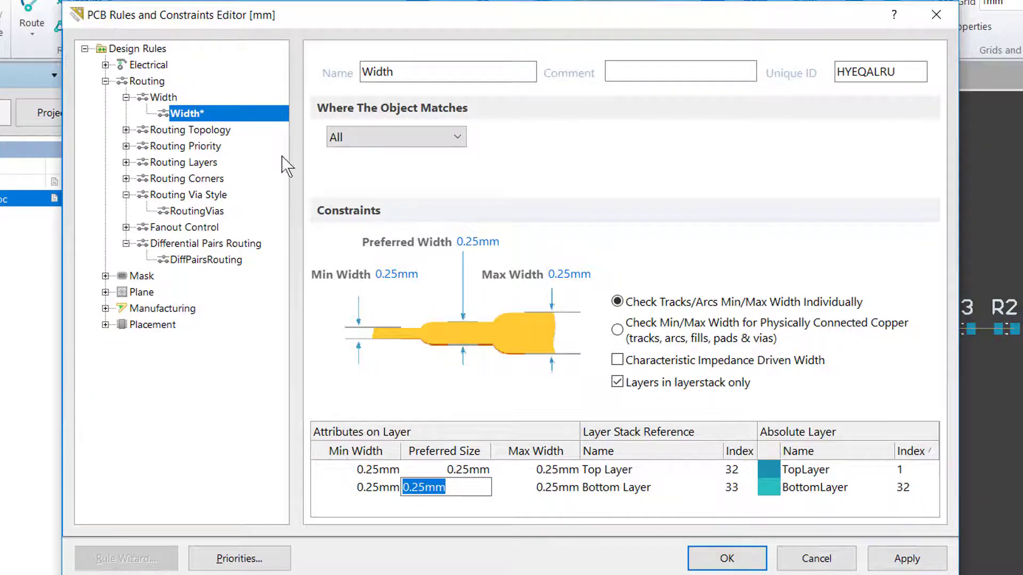
left_click(916, 564)
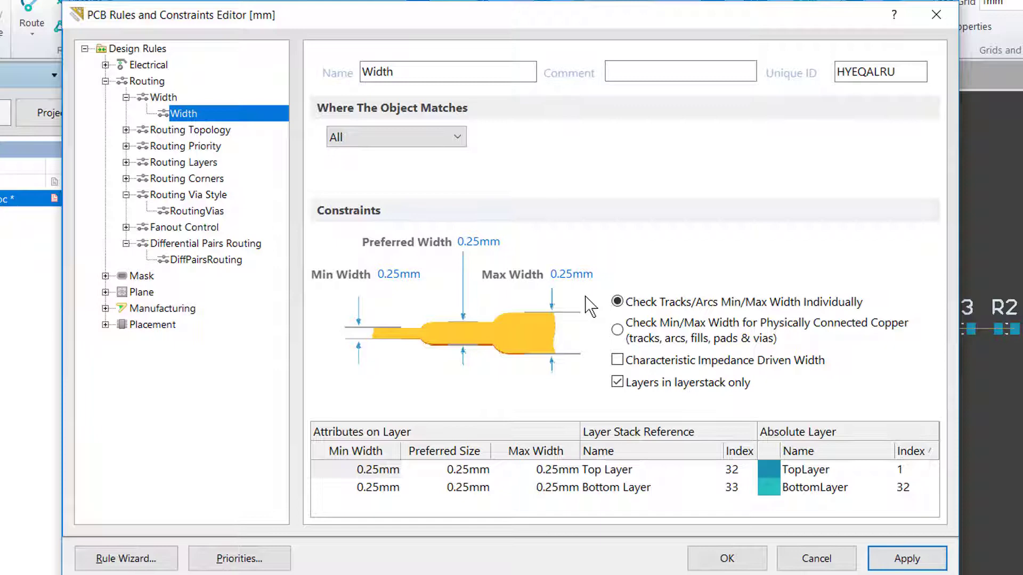
Step: Create a new Width_1 routing rule from the Width rule and rename it Width_12V
left_click(202, 120)
right_click(203, 119)
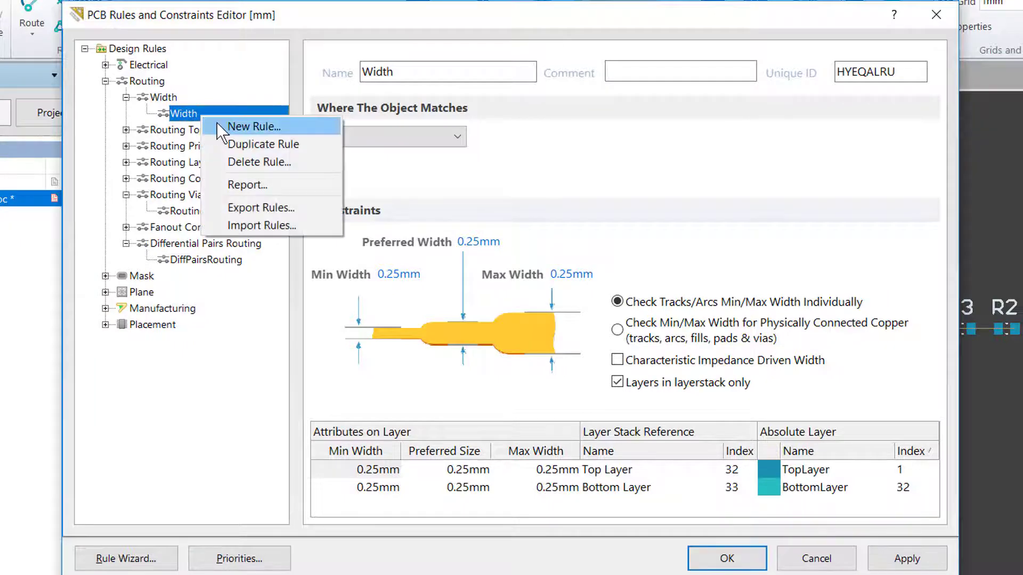
left_click(217, 126)
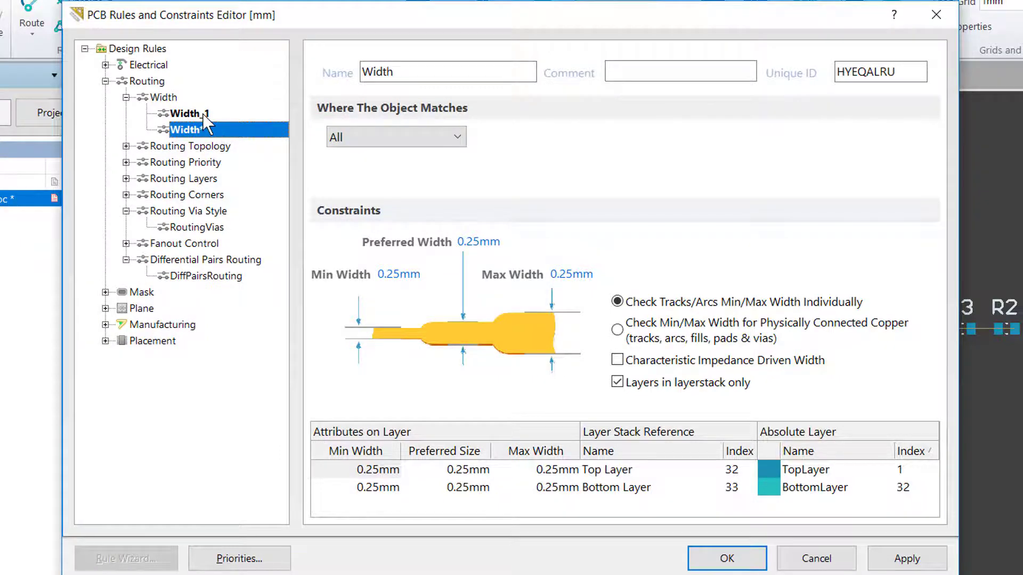
left_click(205, 114)
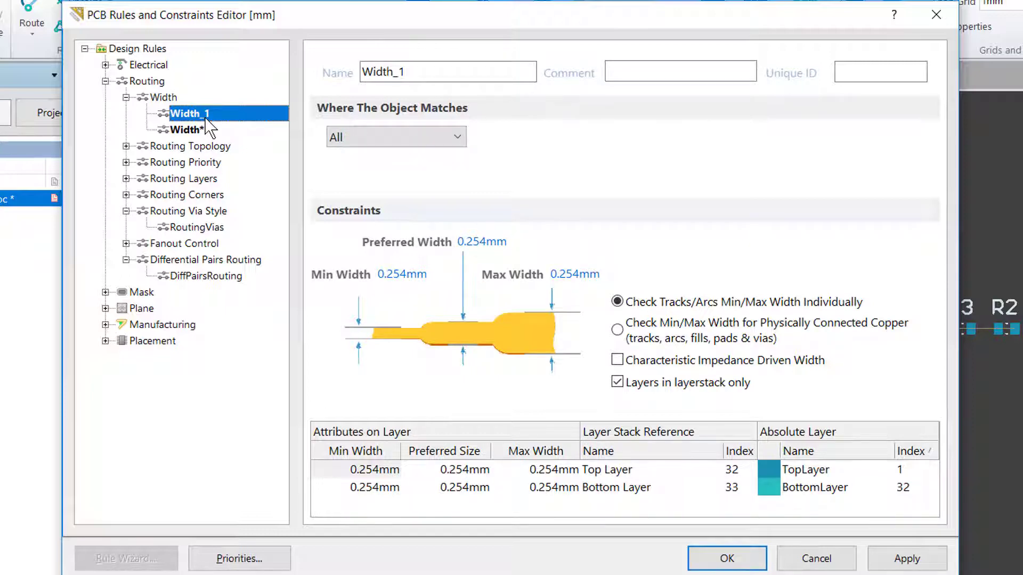
double_click(470, 66)
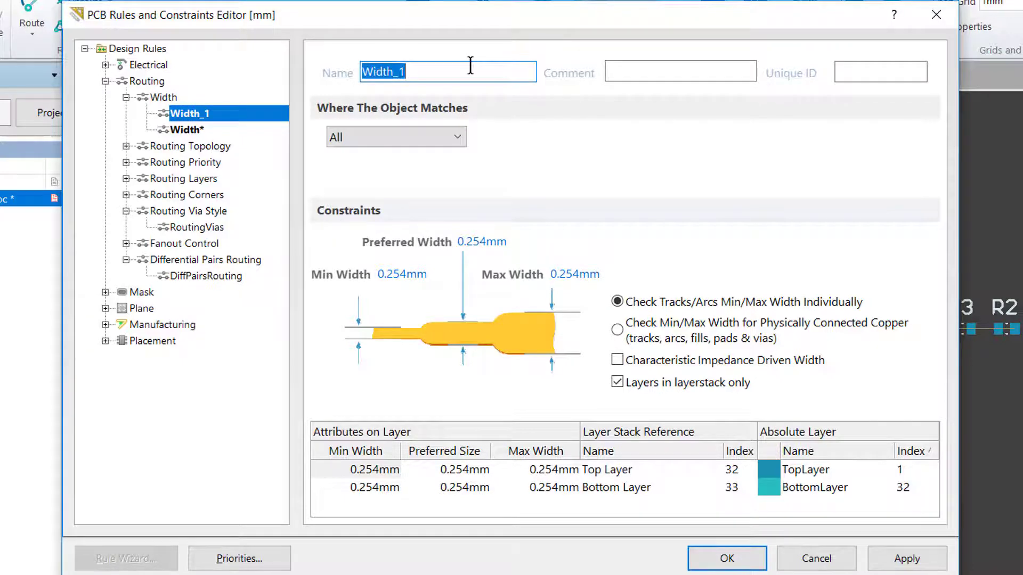
left_click(471, 66)
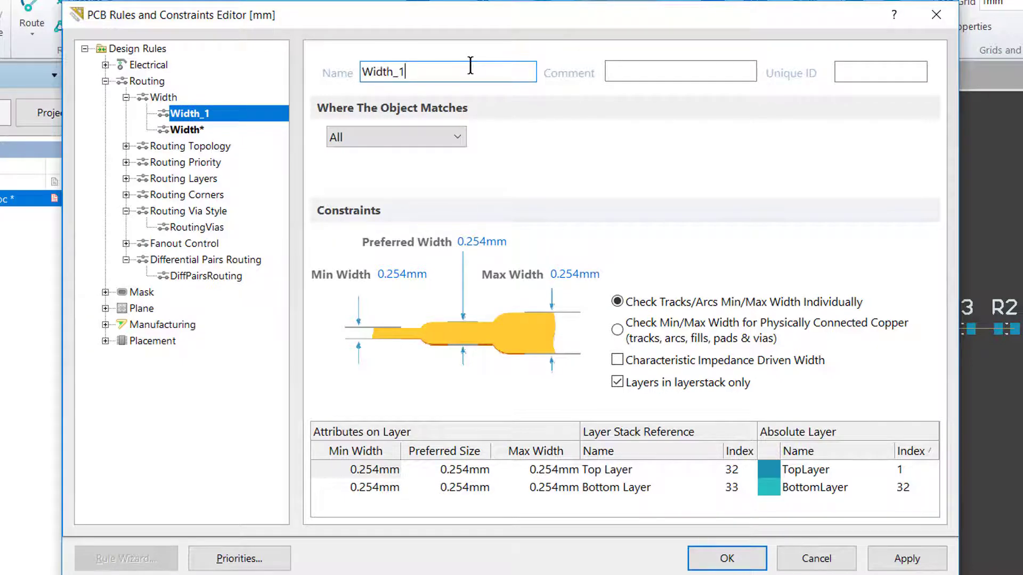
type("2V")
Step: Change the Width_12V rule's match from All to the 12V net
left_click(404, 140)
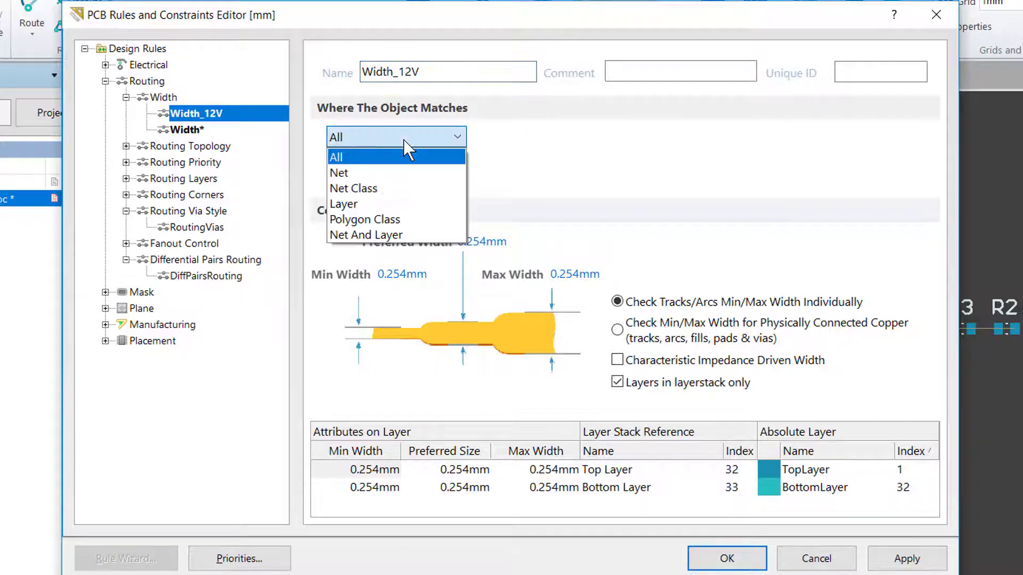
left_click(390, 174)
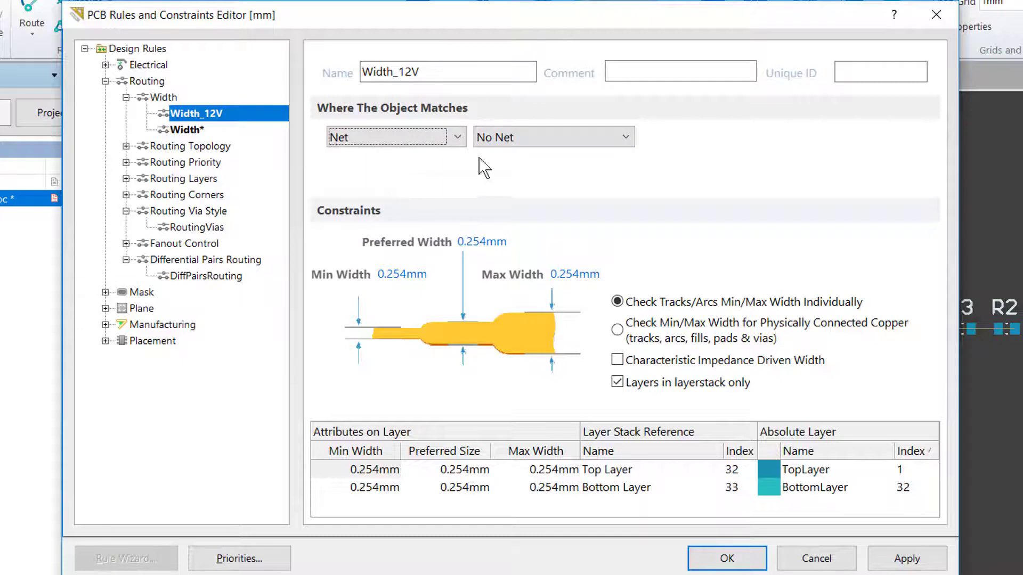
left_click(536, 141)
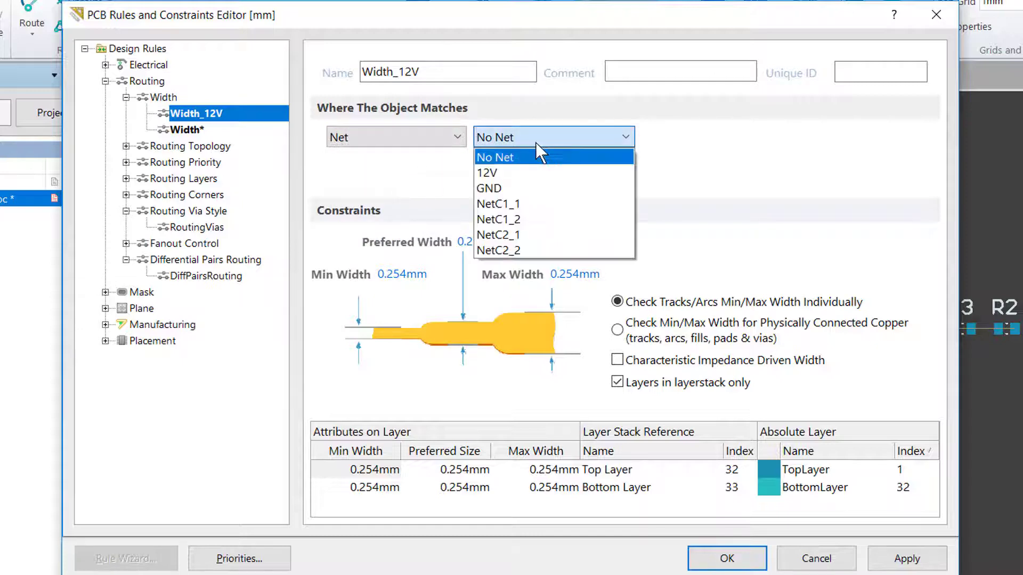
left_click(525, 173)
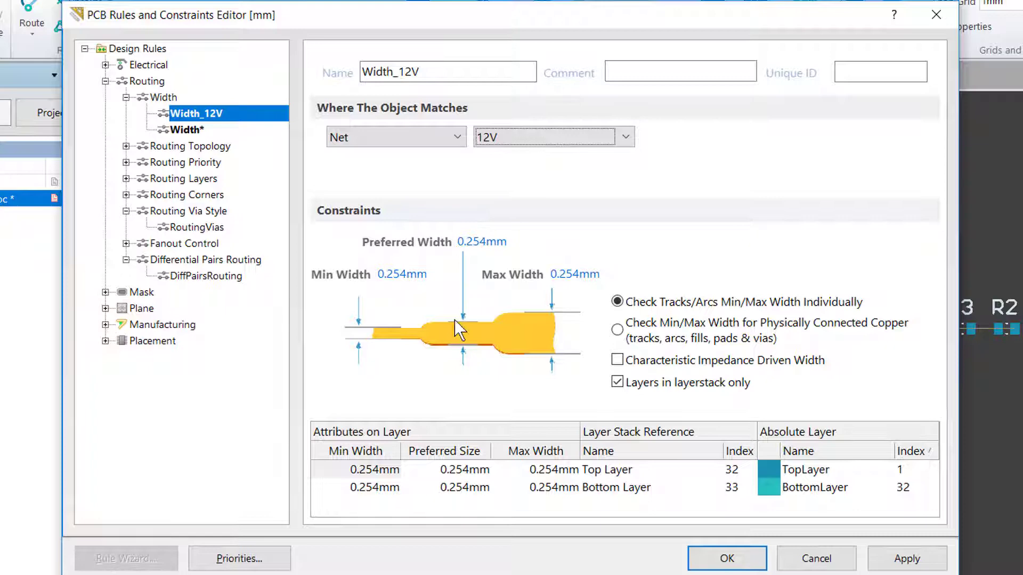
Step: Set Width_12V to 0.25mm minimum, 0.5mm preferred and 0.5mm maximum width
left_click(440, 273)
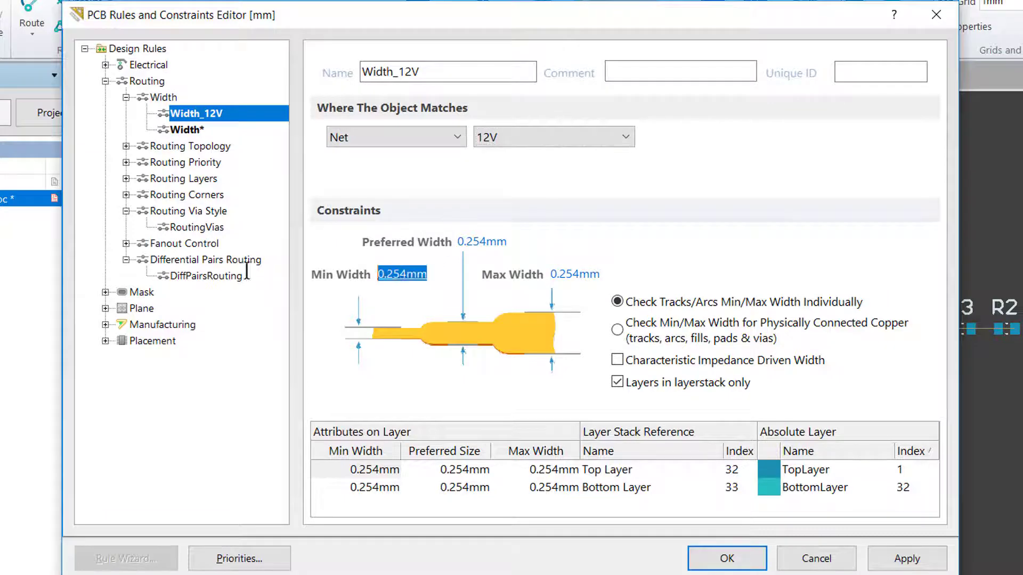
type(".25")
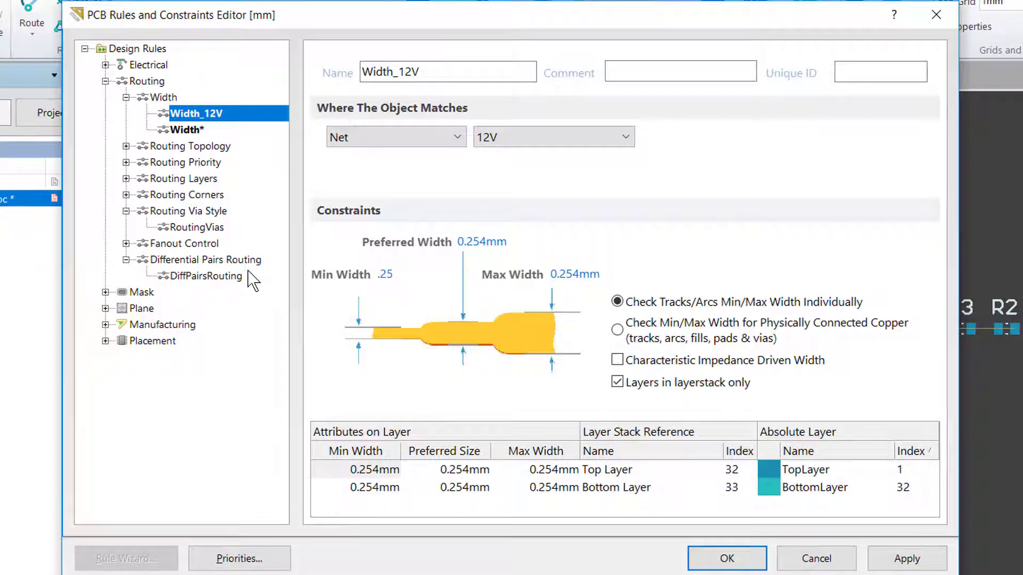
key("Tab")
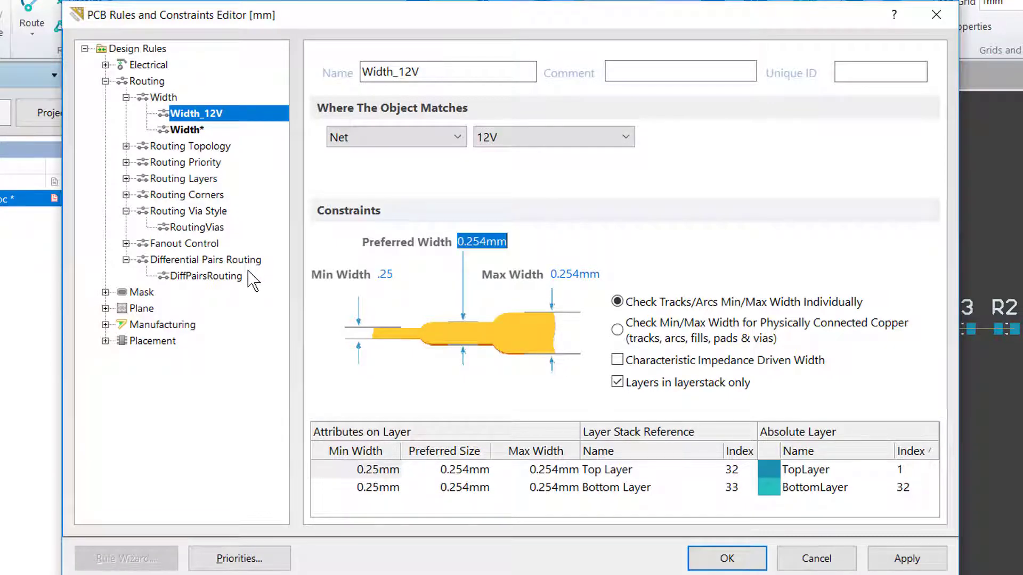
type(".5")
key("Tab")
type(".5")
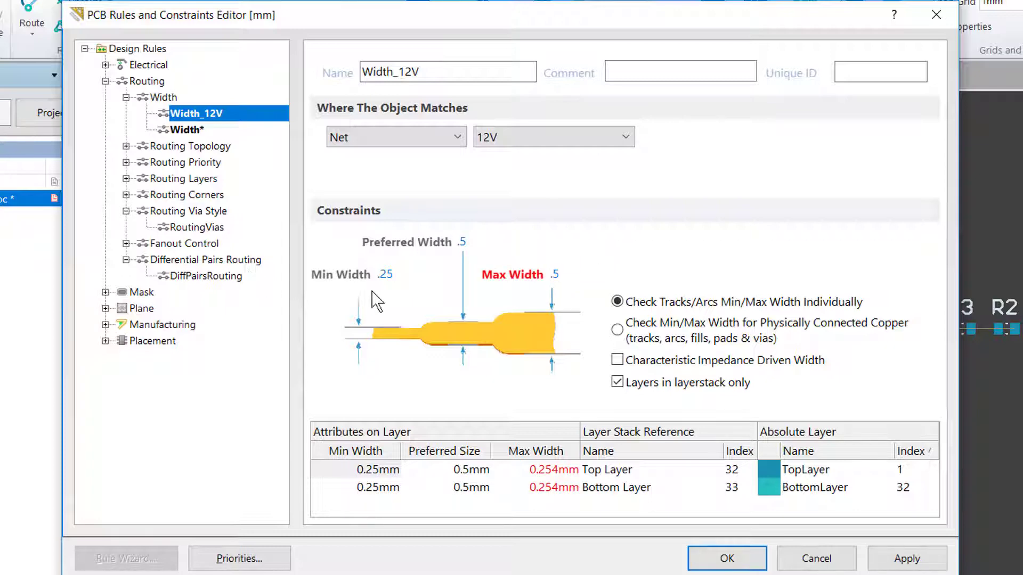
double_click(397, 274)
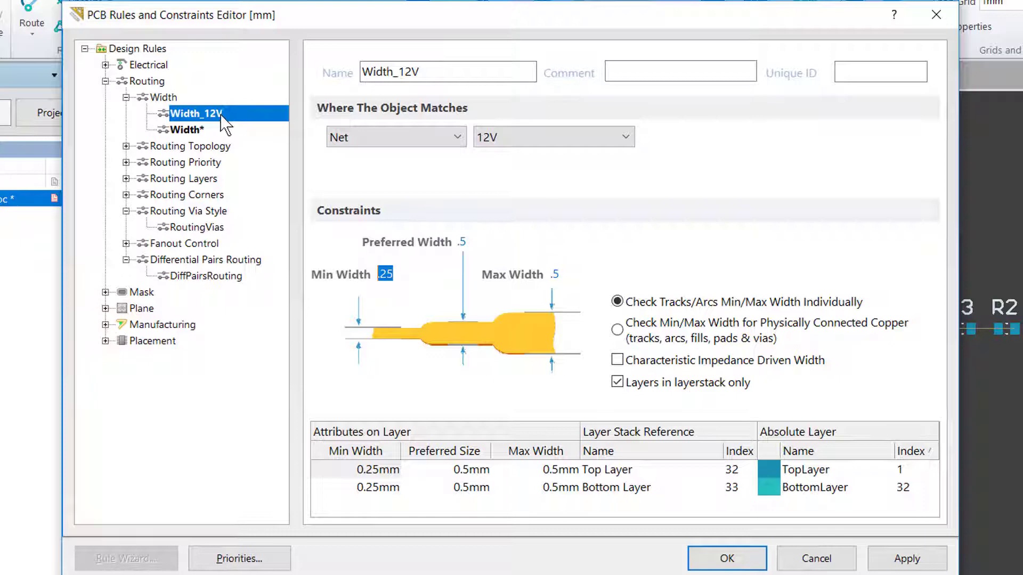
Step: Duplicate the Width_12V rule and rename the copy Width_GND
right_click(223, 116)
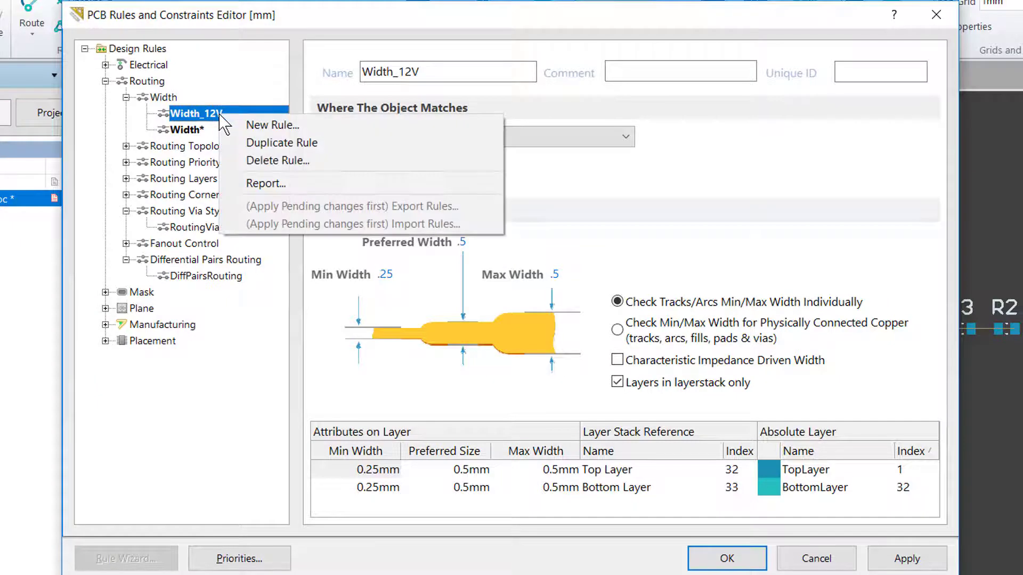
left_click(249, 144)
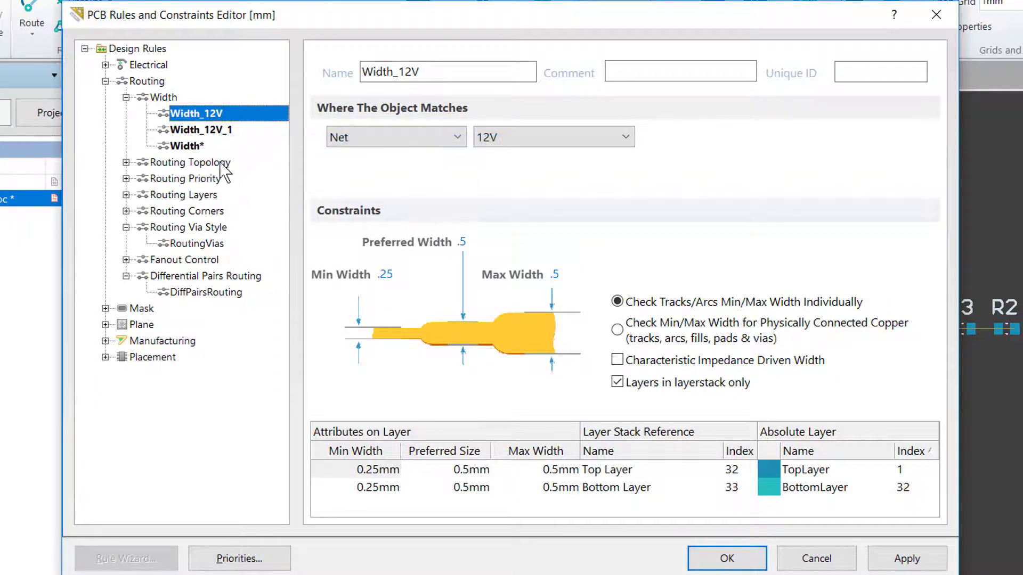
left_click(217, 131)
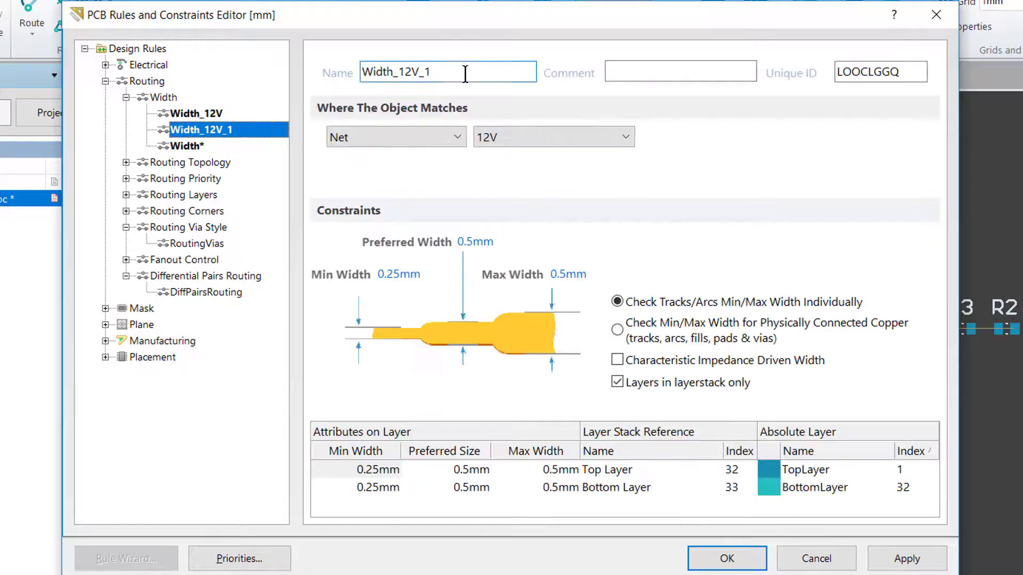
left_click_drag(453, 72, 404, 71)
key("BackSpace")
key("BackSpace")
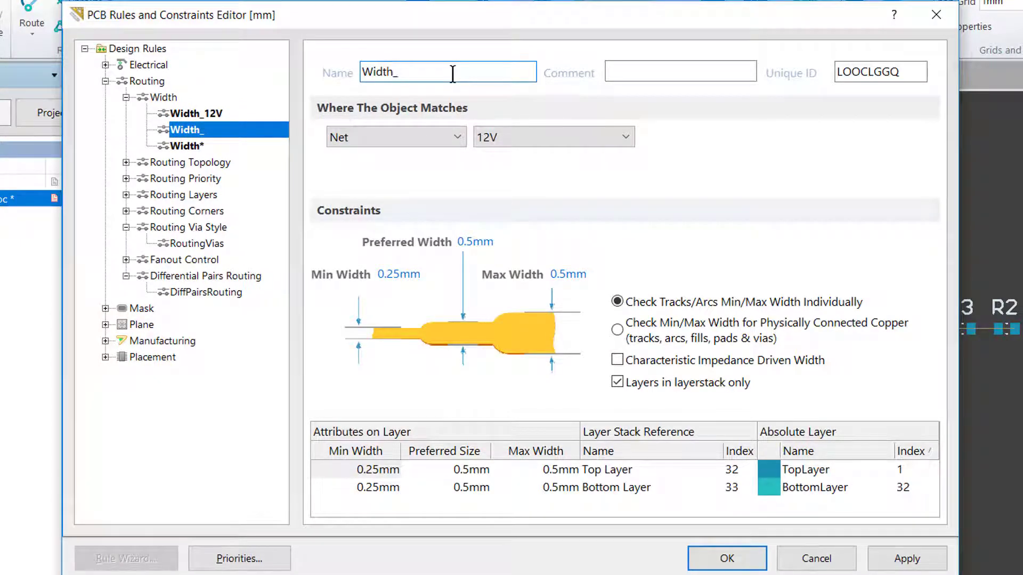
type("GND")
Step: Point Width_GND at the GND net and apply the rule changes
left_click(515, 139)
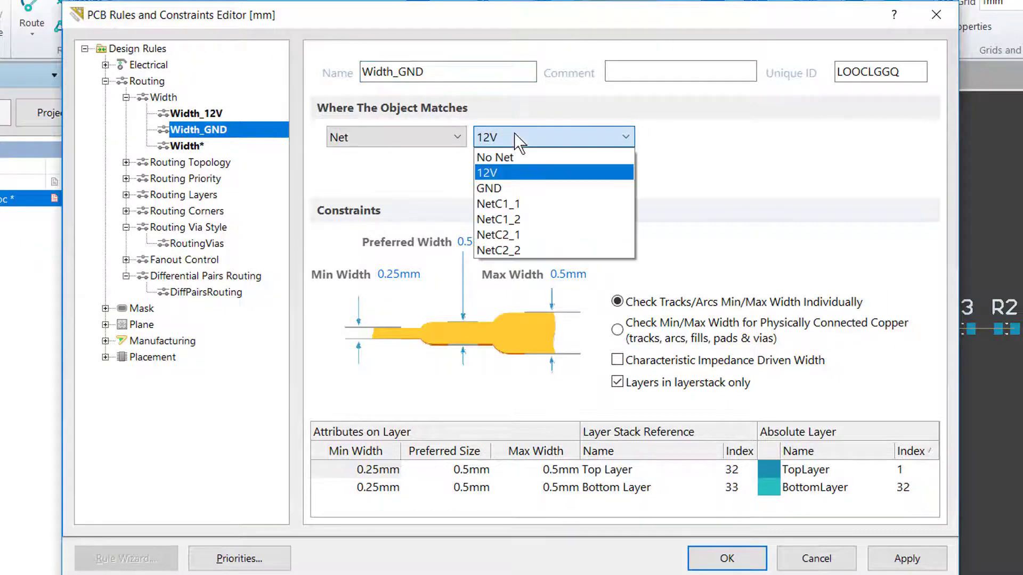
left_click(506, 188)
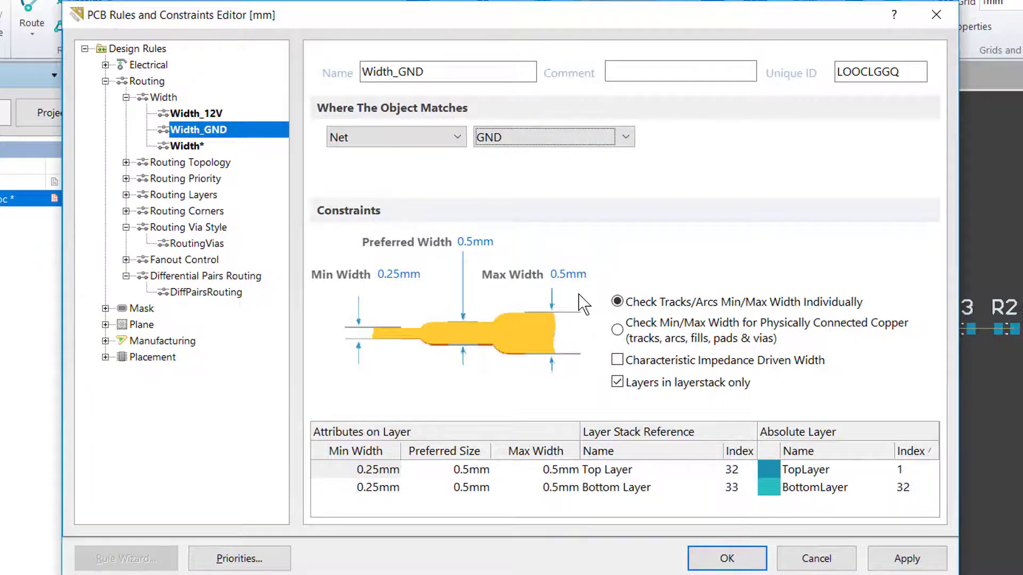
left_click(907, 558)
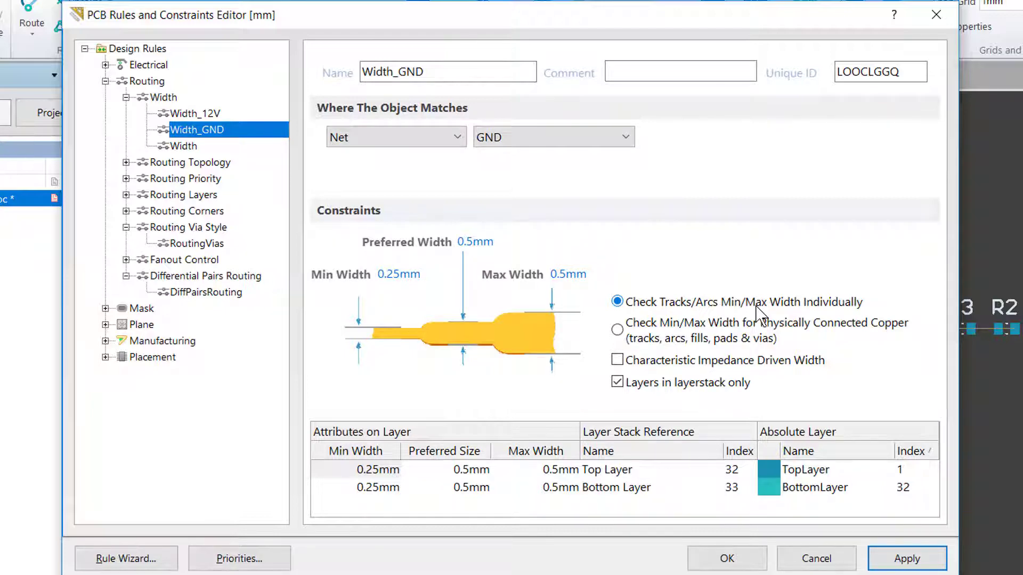
Step: Change the Electrical Clearance rule's minimum clearance from 0.254mm to 0.25mm and apply
left_click(105, 65)
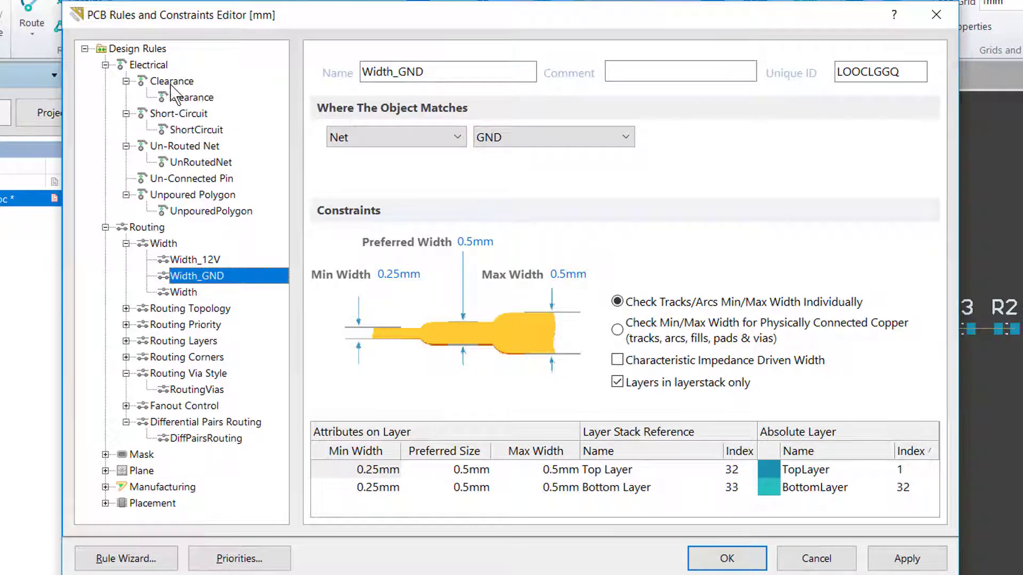
left_click(187, 98)
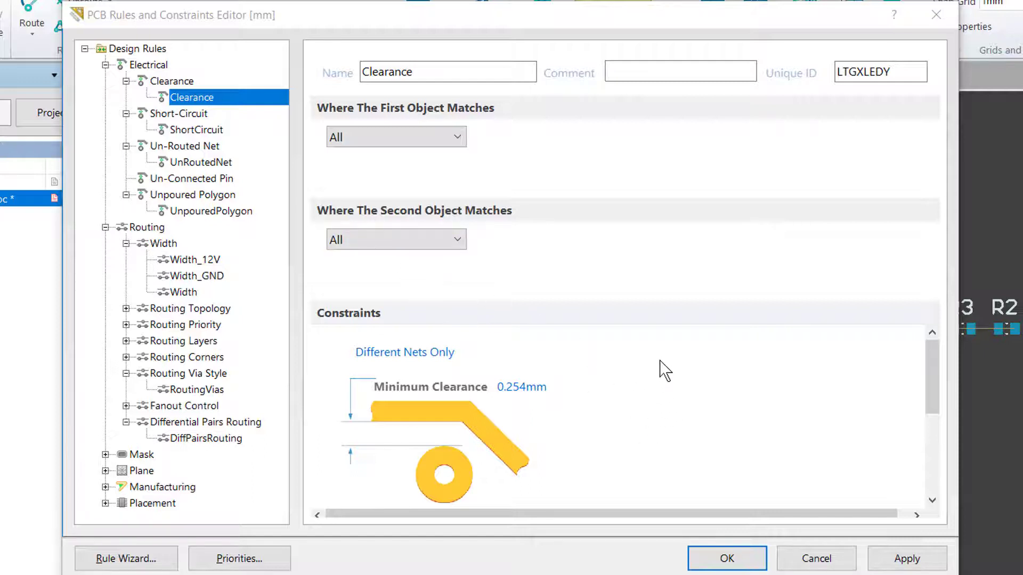
left_click(550, 386)
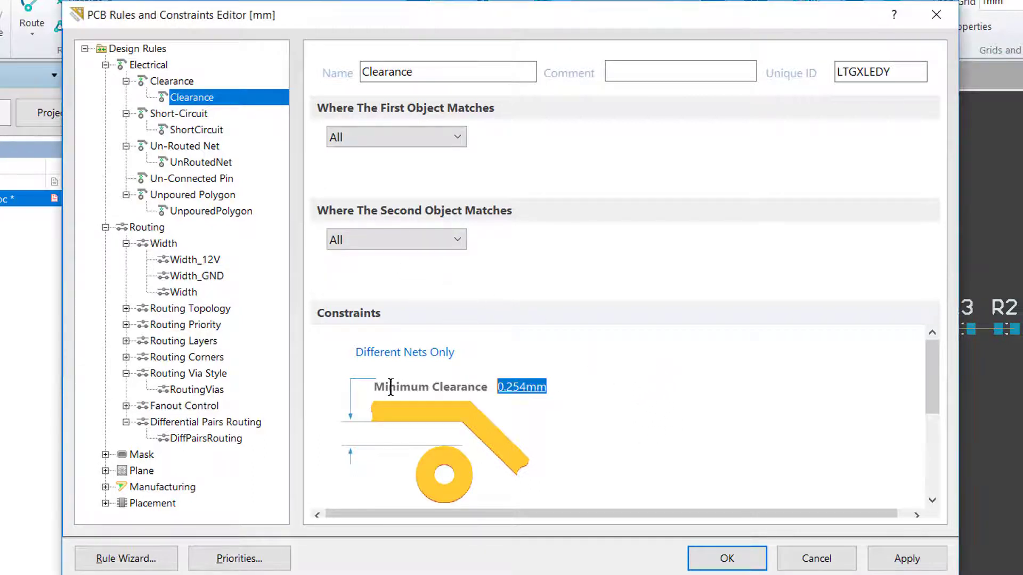
key("BackSpace")
type(".25")
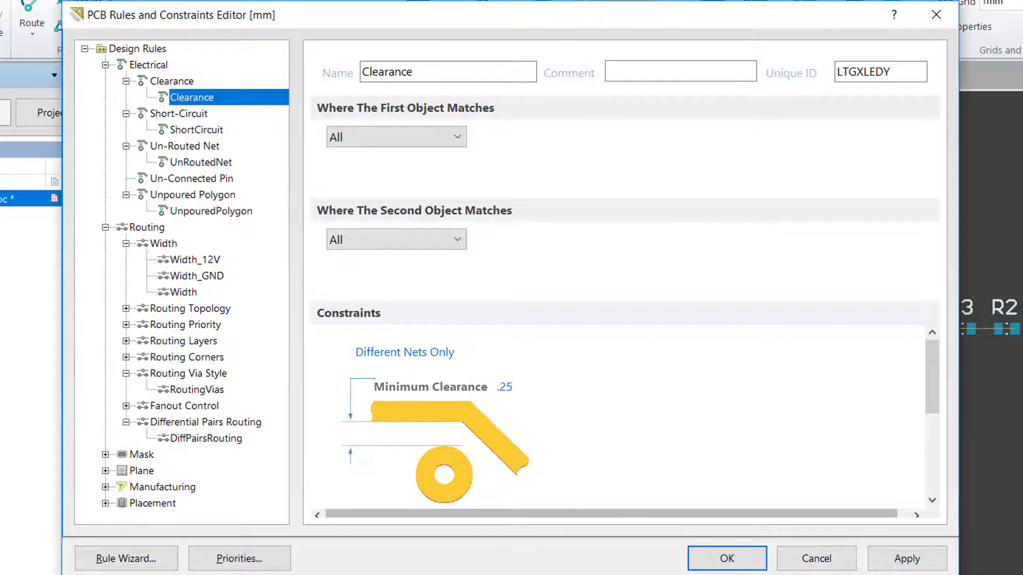
left_click(906, 560)
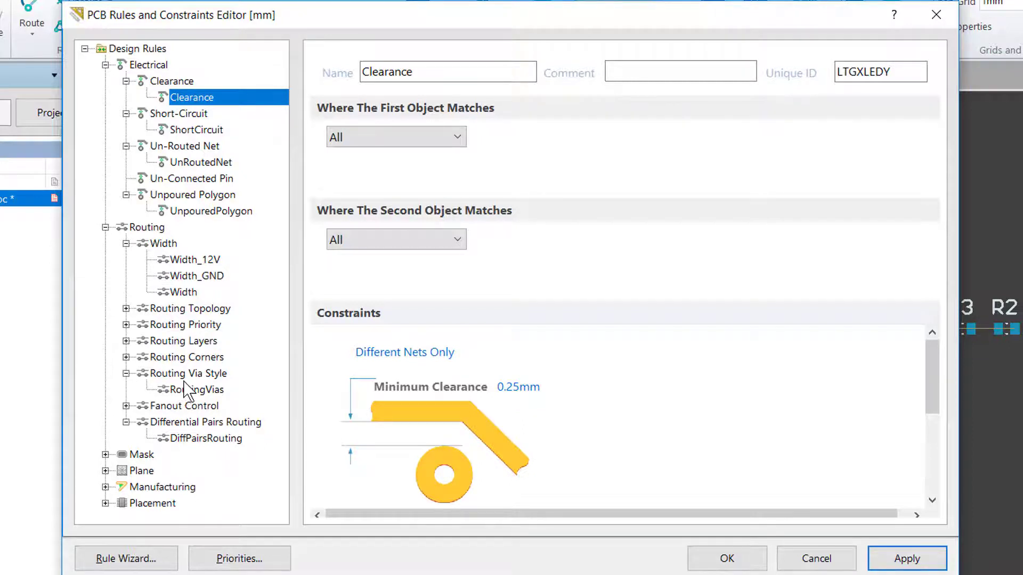
Step: Set the RoutingVias rule's minimum, maximum and preferred via diameters to 1mm
left_click(185, 391)
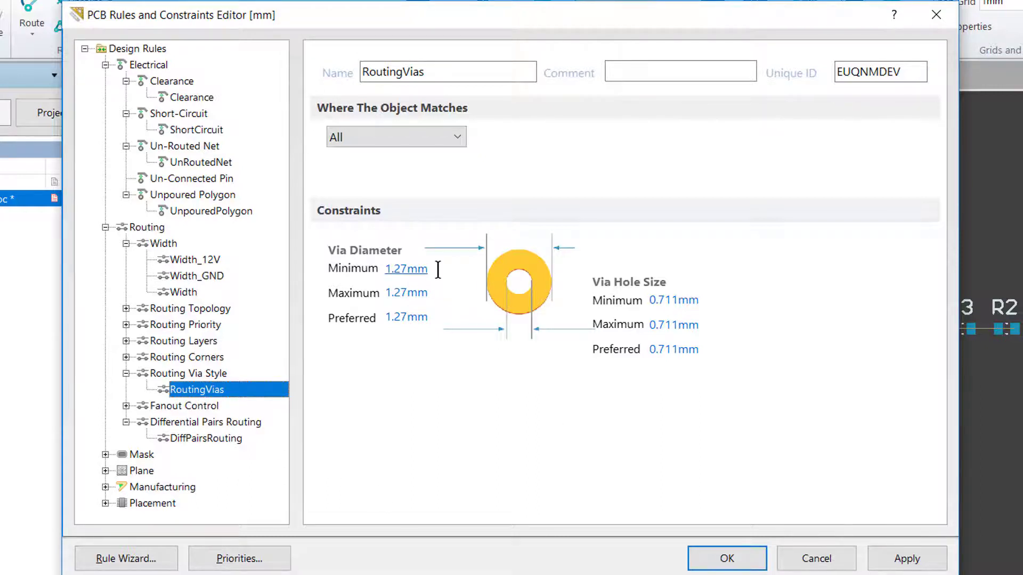
left_click(409, 269)
type("1")
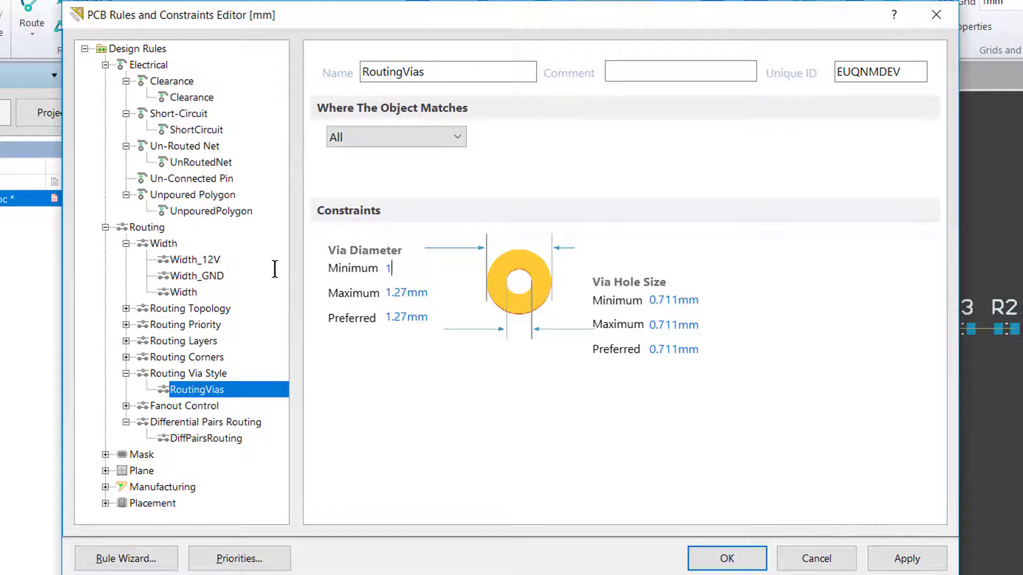
key("Tab")
type("1")
key("Tab")
type("1")
Step: Replace the 0.711mm via hole sizes with 0.6mm for minimum, maximum and preferred
key("Tab")
key("BackSpace")
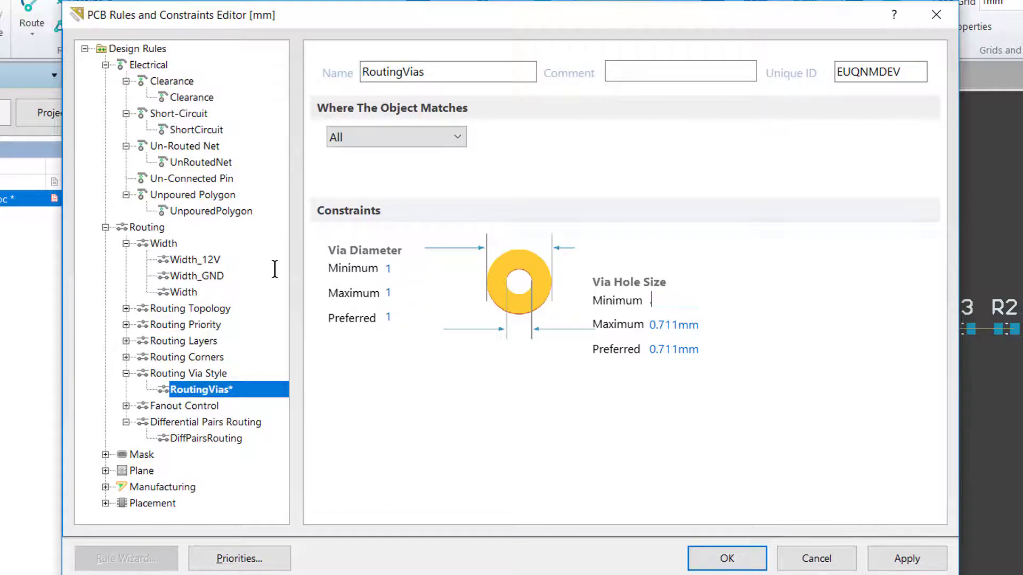
type(".6")
key("Tab")
type(".6")
key("Tab")
key("BackSpace")
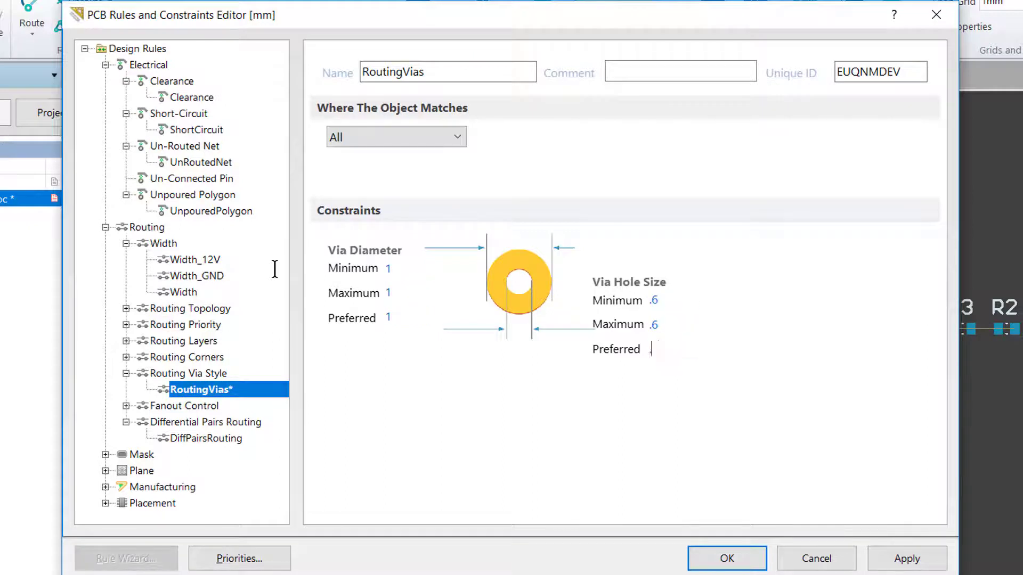
type(".6")
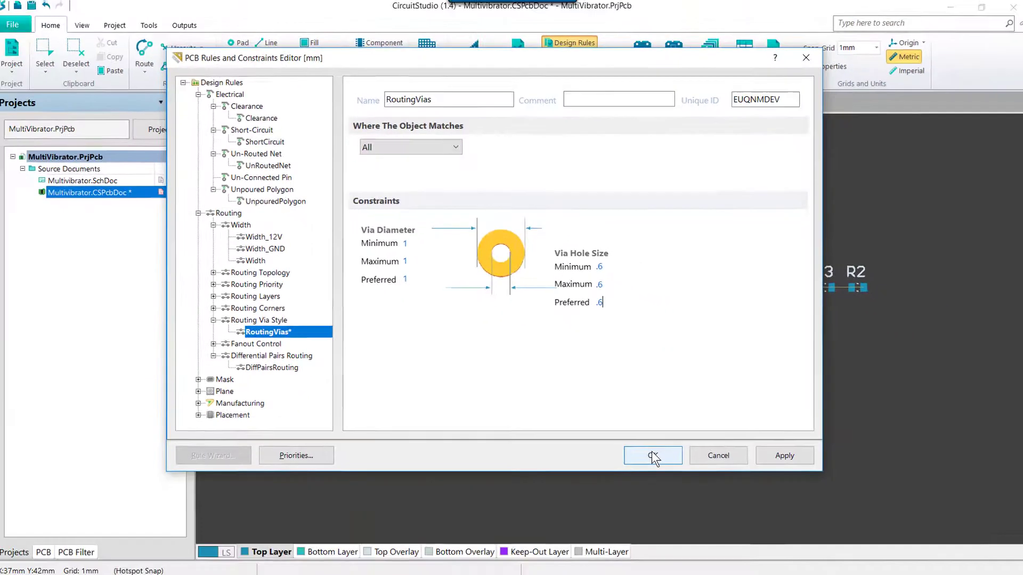
Step: Accept the rules with OK and Save All project documents
left_click(650, 452)
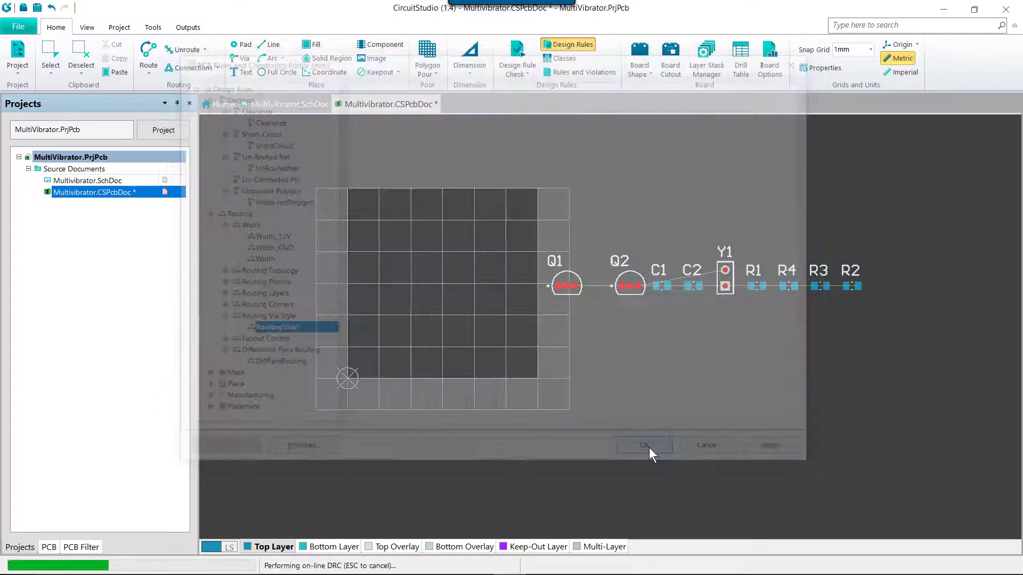
left_click(21, 27)
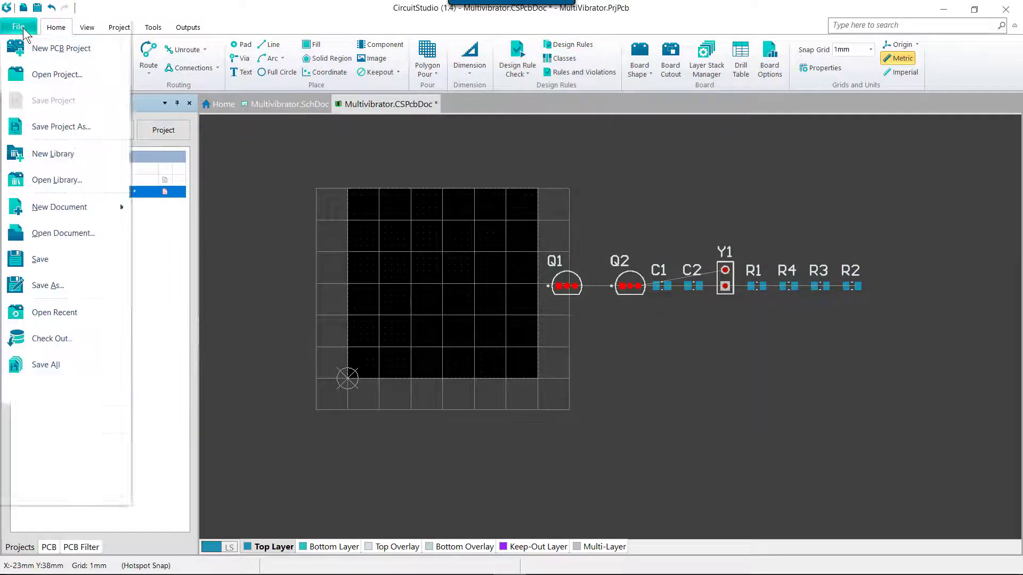
left_click(57, 363)
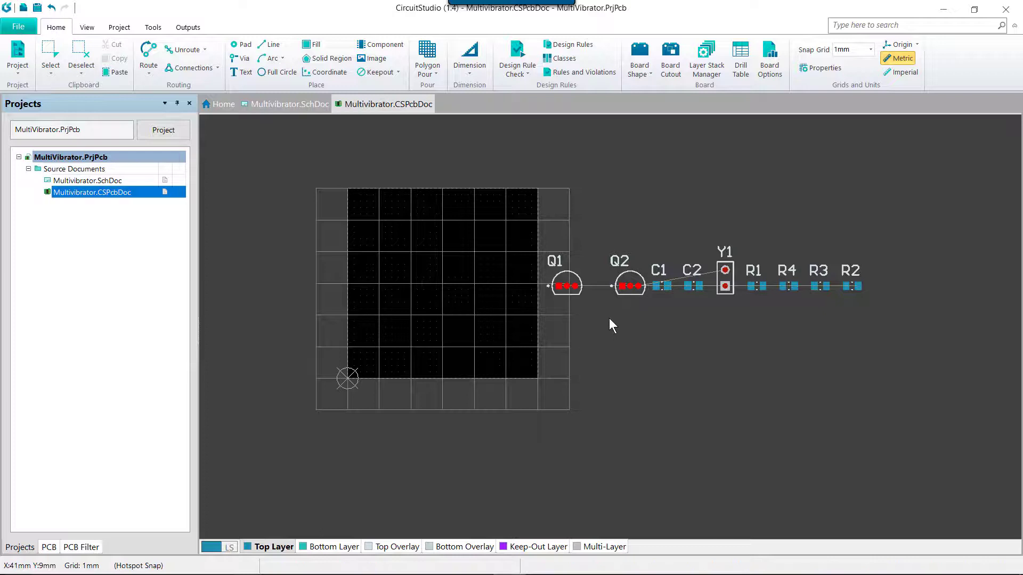
scroll(611, 325, "up", 6, "ctrl")
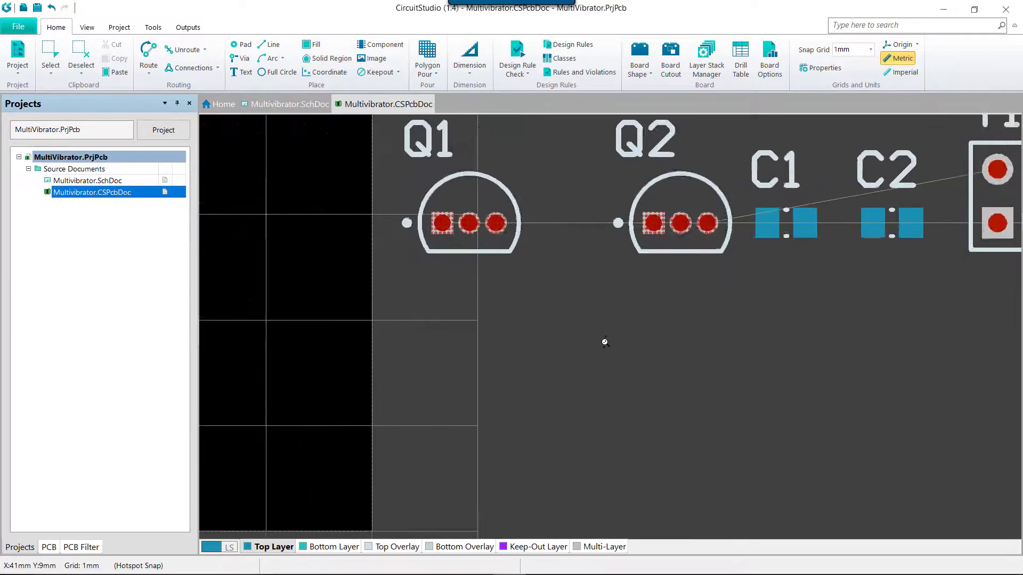
scroll(604, 342, "up", 1, "ctrl")
right_click_drag(584, 269, 603, 339)
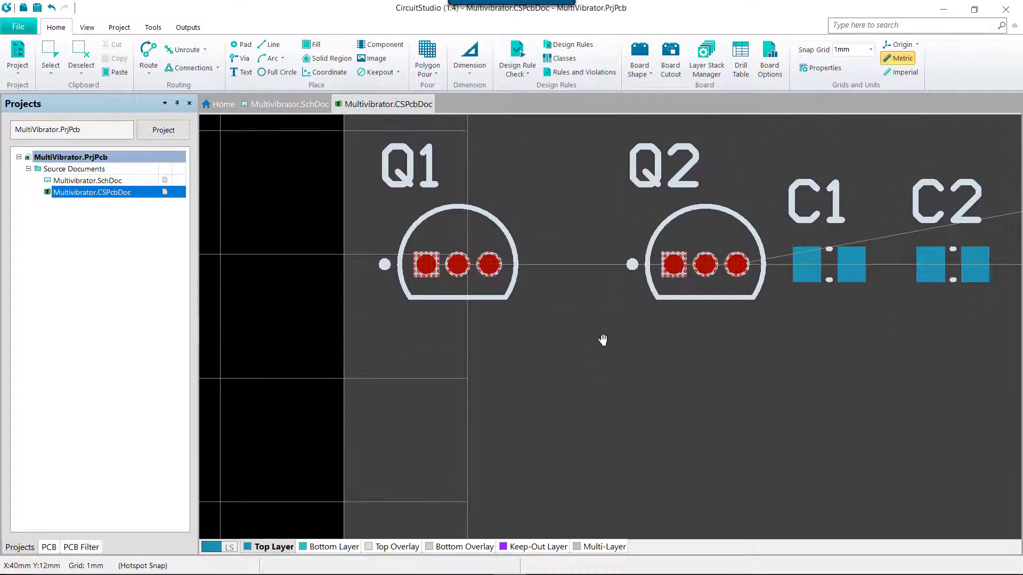
right_click(427, 265)
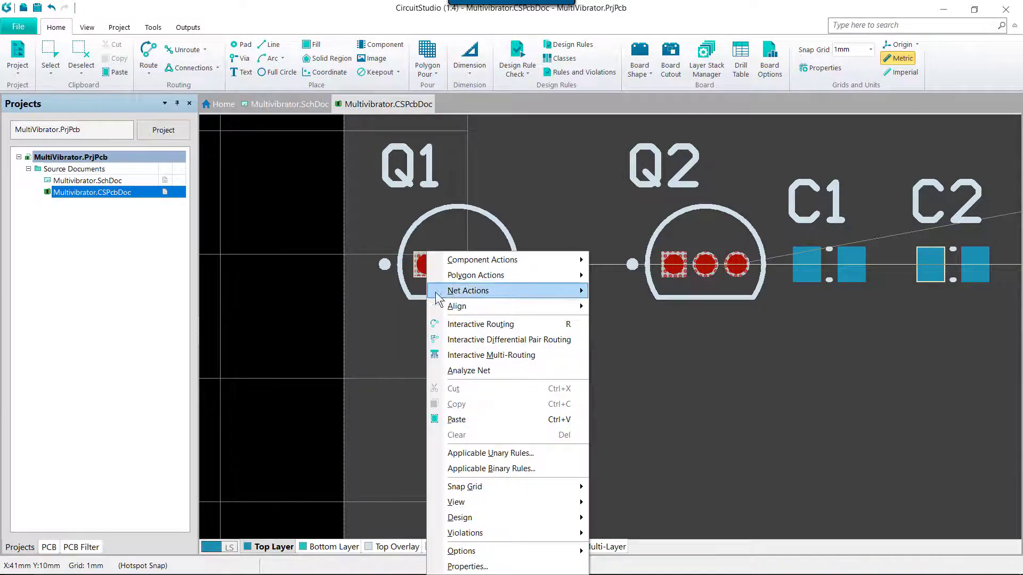
mouse_move(479, 537)
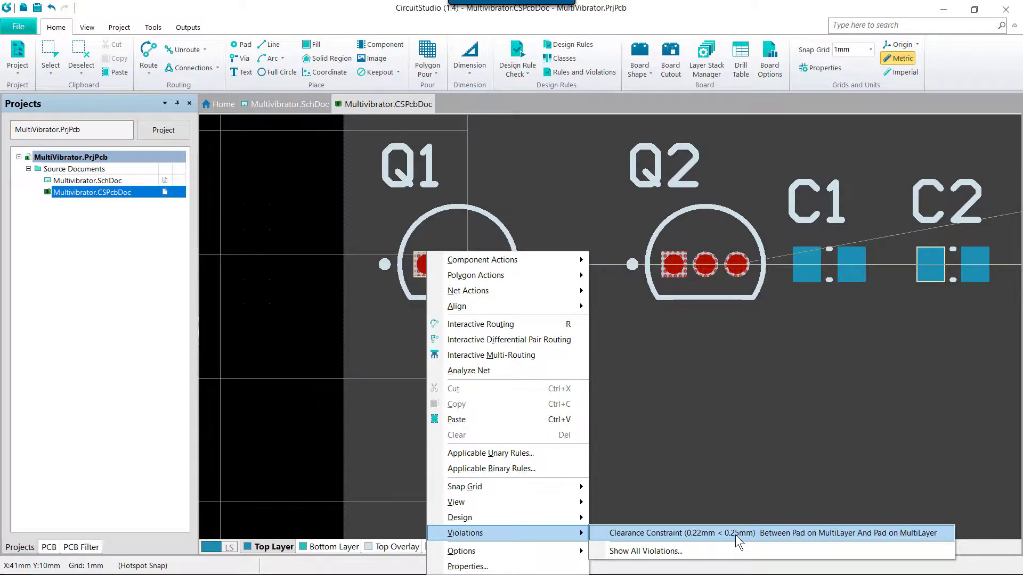
left_click(766, 427)
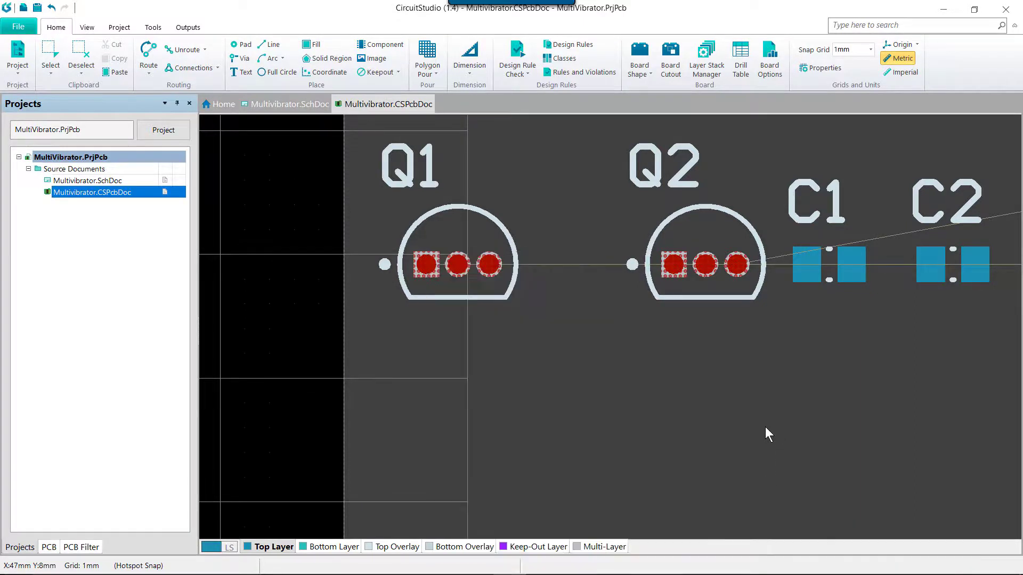